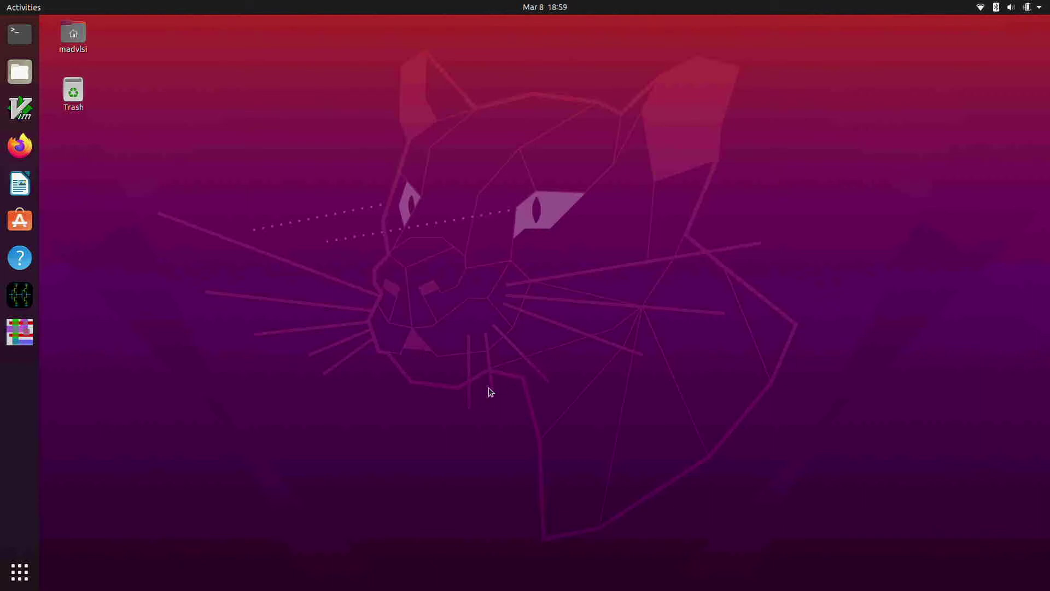
- Open a terminal and change to the Documents/cmdiffamp directory
left_click(22, 38)
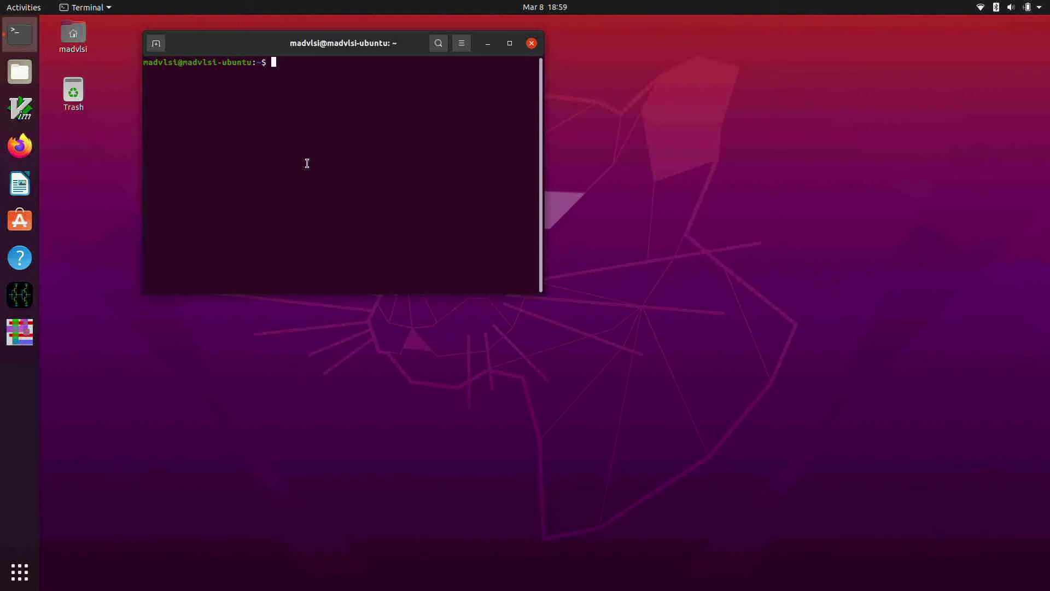
type("cd Do")
key("Tab")
type("c")
key("Tab")
key("Return")
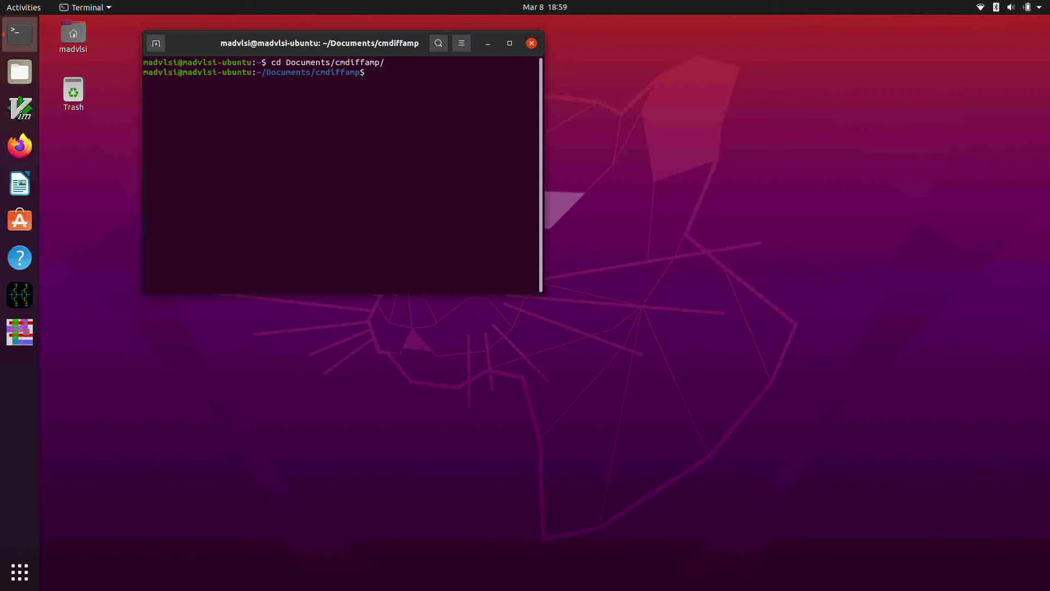
- Open cmdiffamp_loopgain.sch in xschem from the terminal and maximize the schematic window
type("xschem cmdiffamp_loop")
key("Tab")
key("Return")
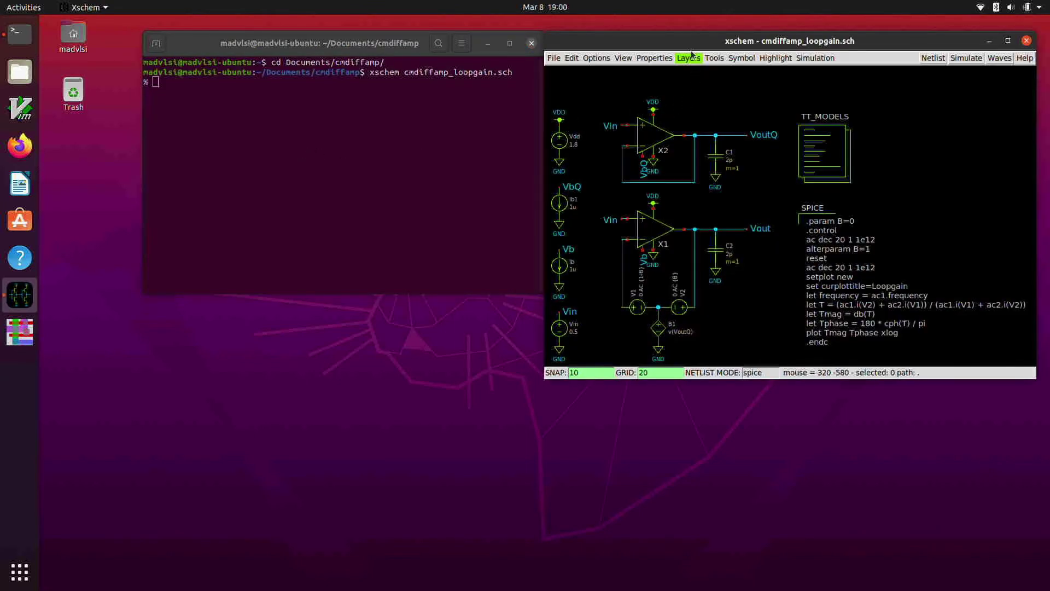
left_click_drag(688, 40, 441, 7)
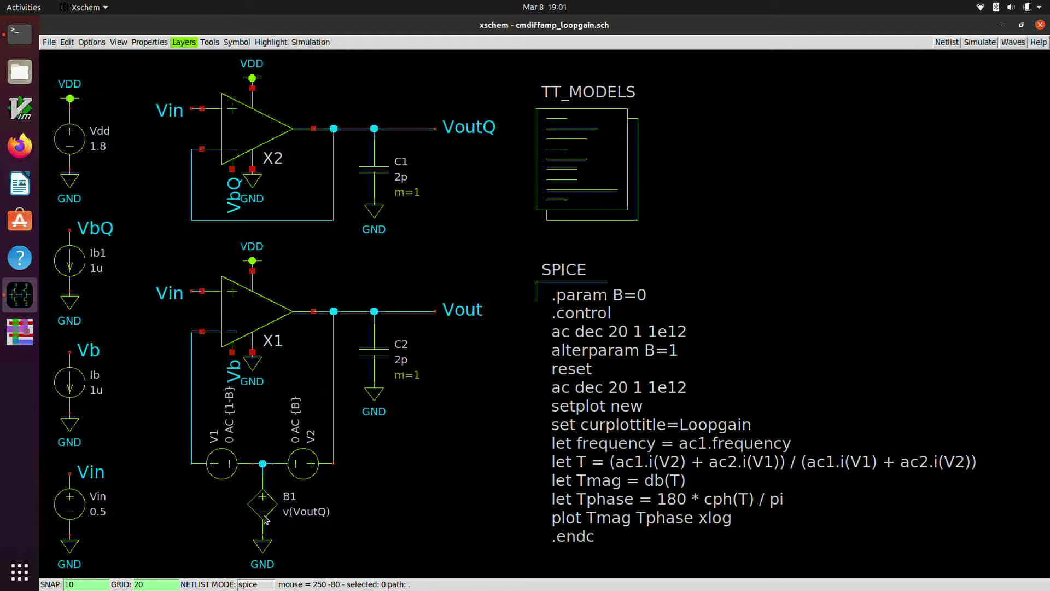
- Inspect the properties of dependent voltage source B1, close them without changes and deselect it
double_click(263, 504)
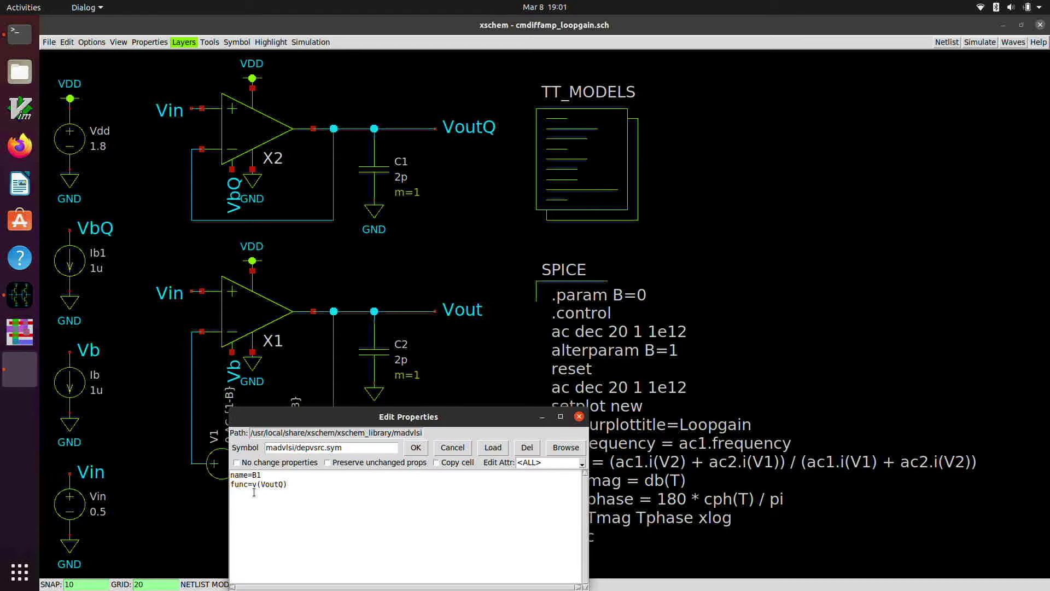
left_click(413, 445)
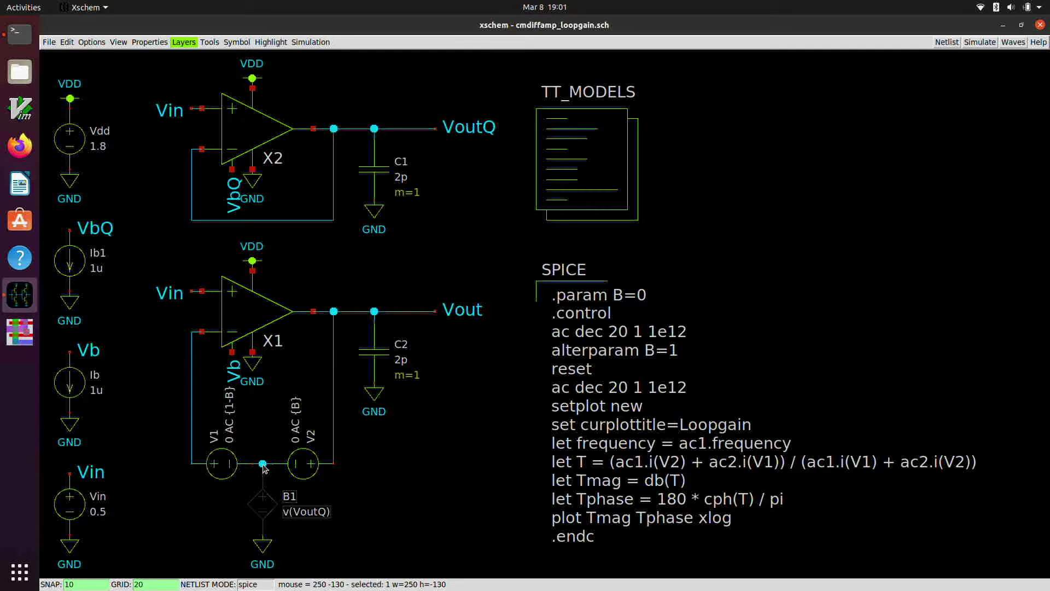
left_click(352, 491)
key("Left")
key("Down")
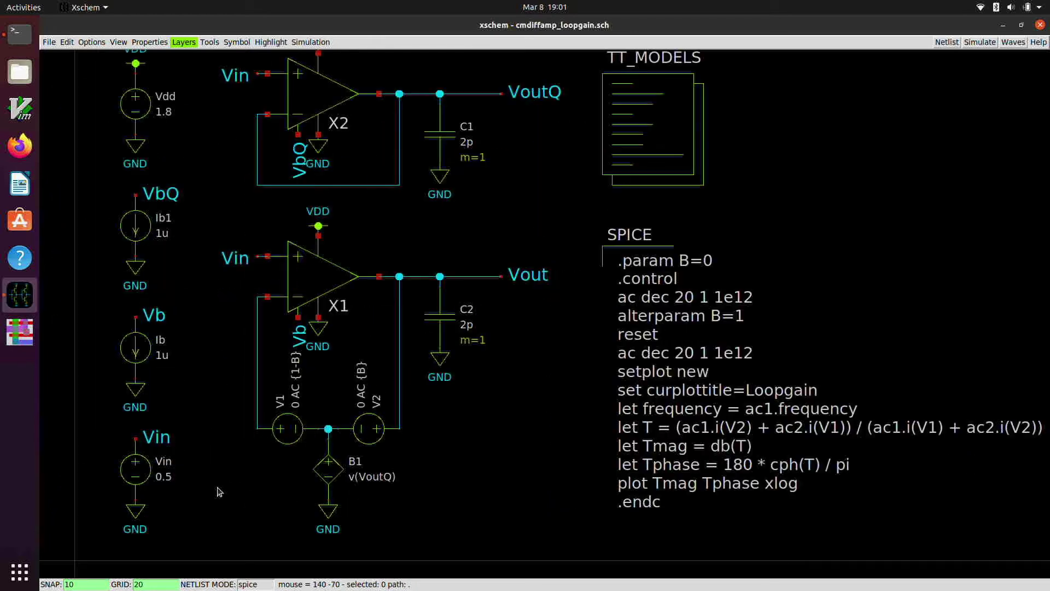
key("Right")
key("Up")
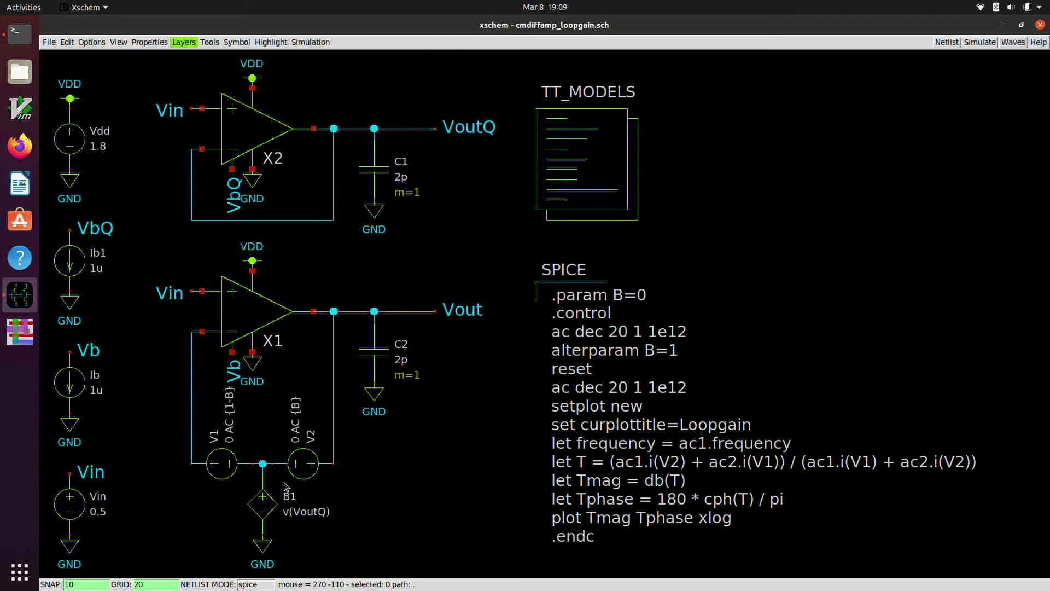
- Generate the netlist and run the simulation, examining the maximized loop gain plot before closing it
left_click(946, 43)
left_click(980, 47)
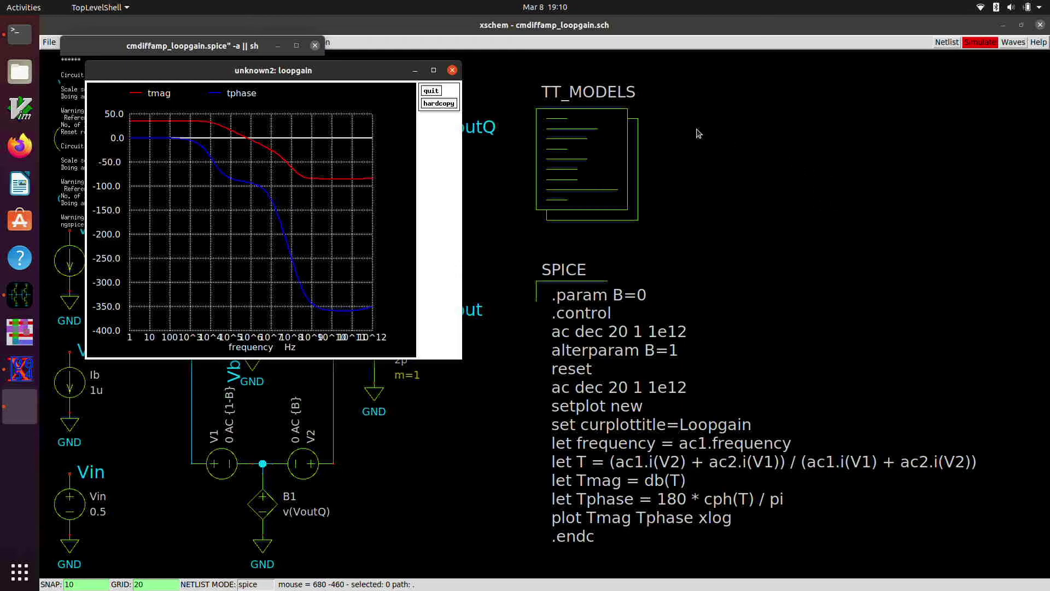
left_click_drag(366, 70, 610, 65)
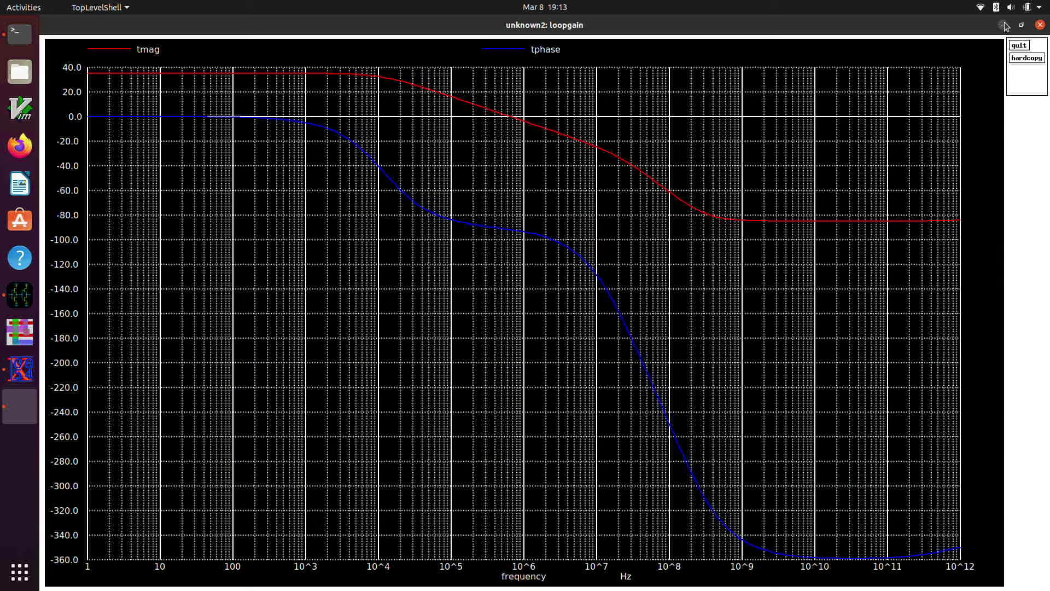
left_click(1039, 25)
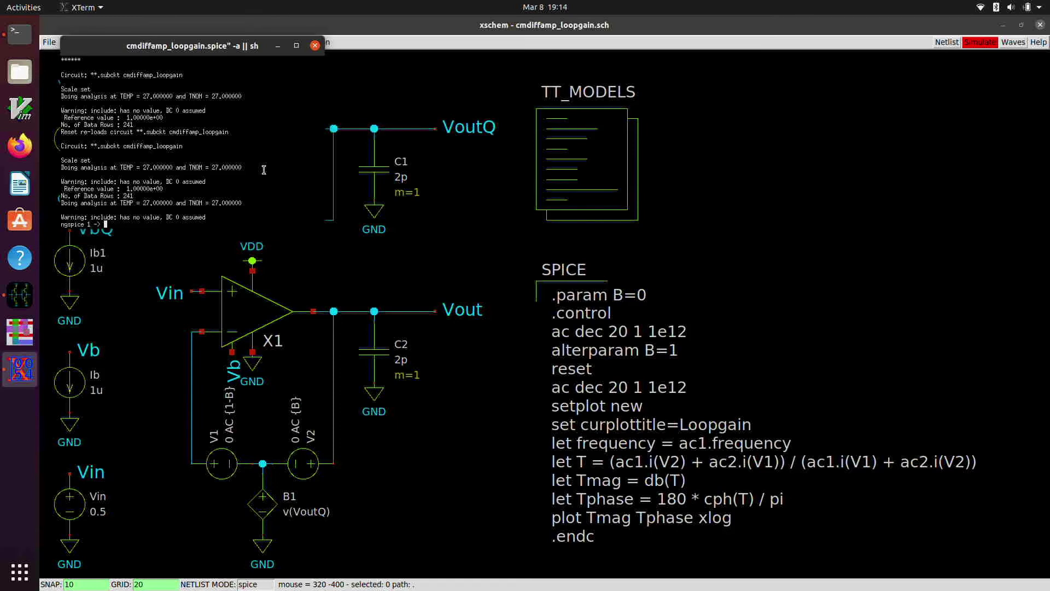
- In ngspice, set wr_singlescale and wr_vecnames, and write Tmag and Tphase to cmdiffamp_loopgain.txt
type("set wr_singlescale")
key("Return")
type("set wr")
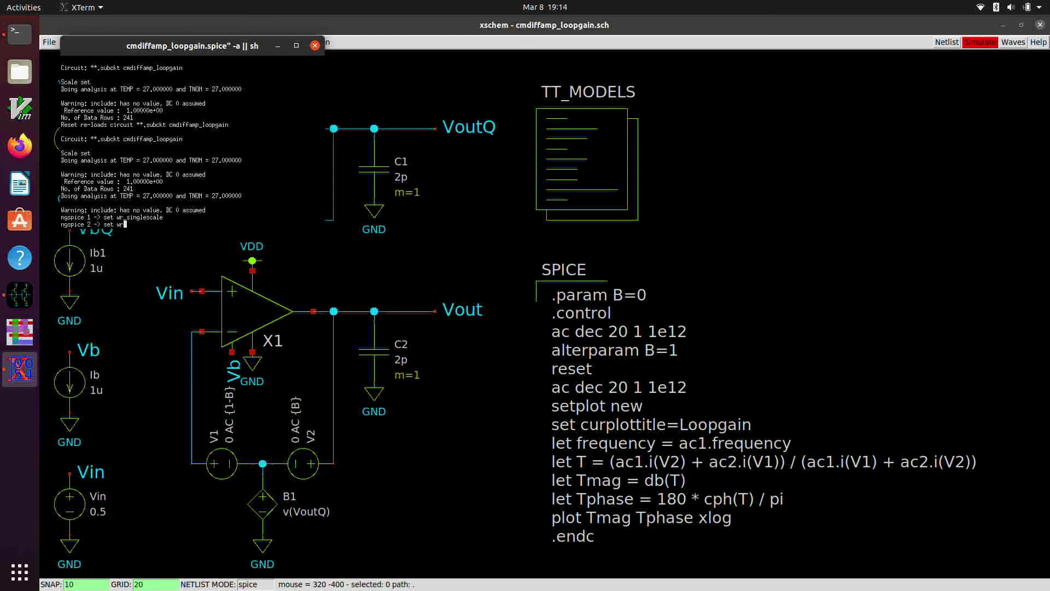
type("_vecnames")
key("Return")
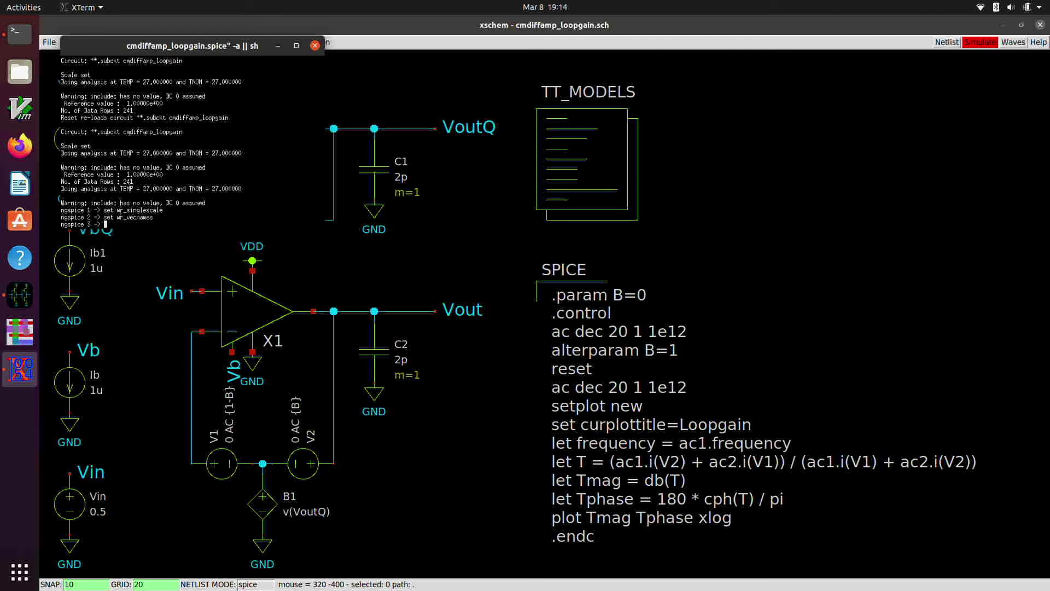
type("wrdata cmdiffamp_loopgain.txt Tmag Tphase")
key("Return")
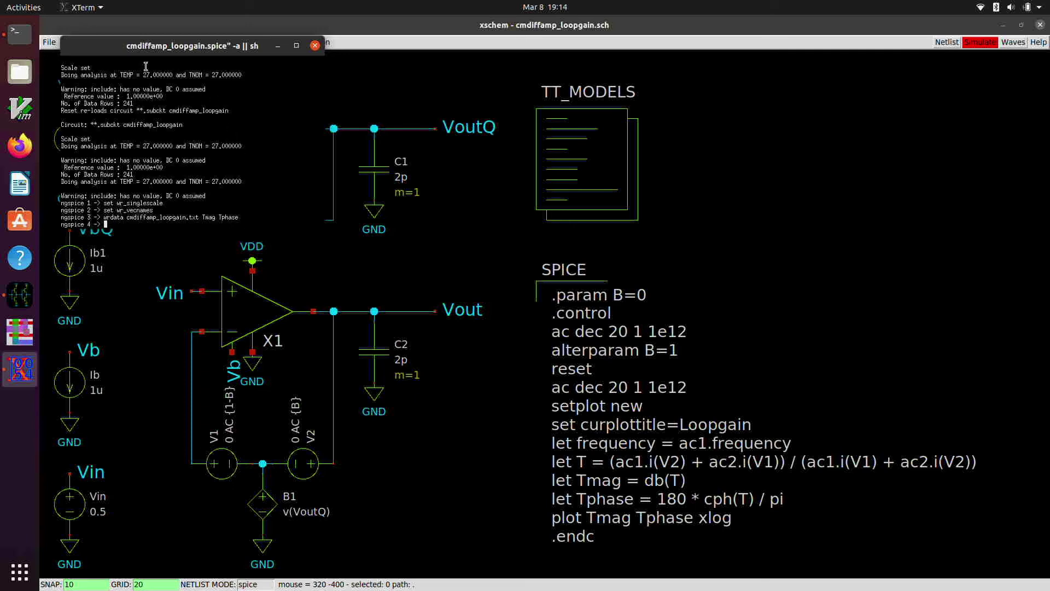
- Open a new terminal window, change to .xschem/simulations and list its files to locate cmdiffamp_loopgain.txt
right_click(22, 41)
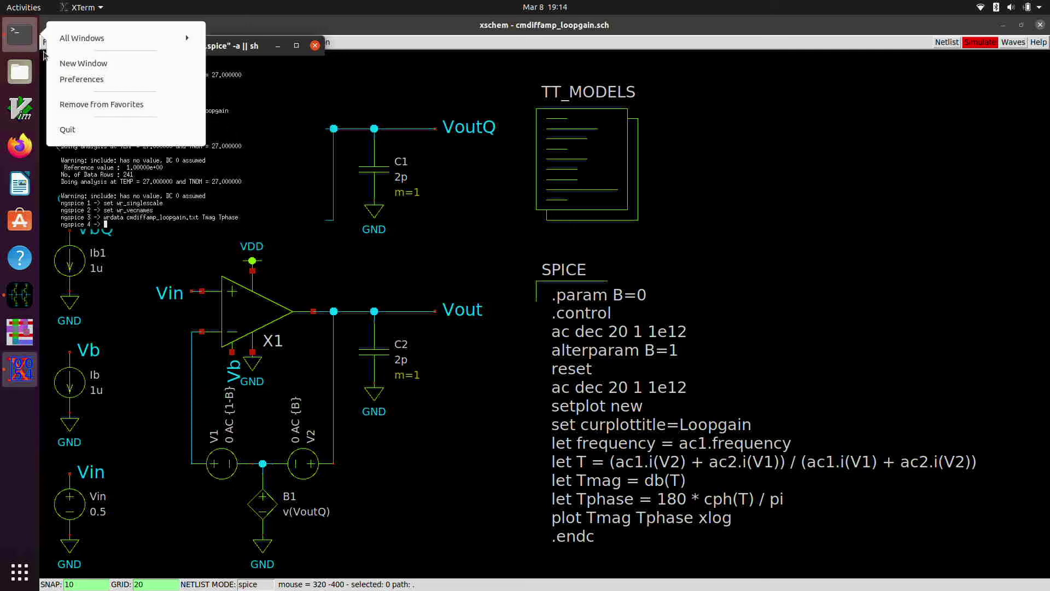
left_click(68, 64)
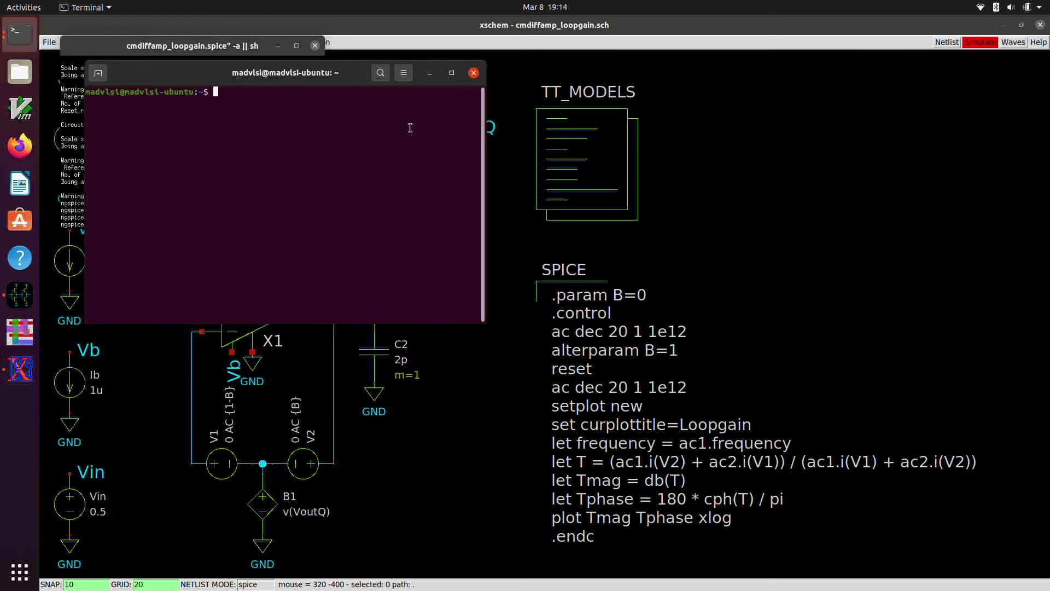
type("cd .xschem/simulations/")
key("Return")
type("ls")
key("Return")
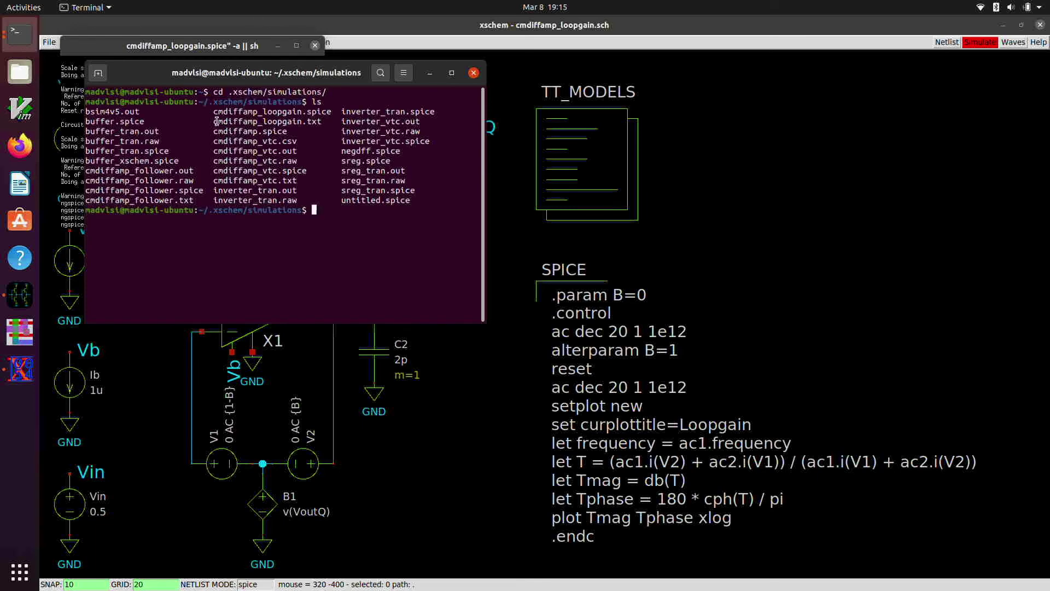
left_click_drag(218, 121, 331, 121)
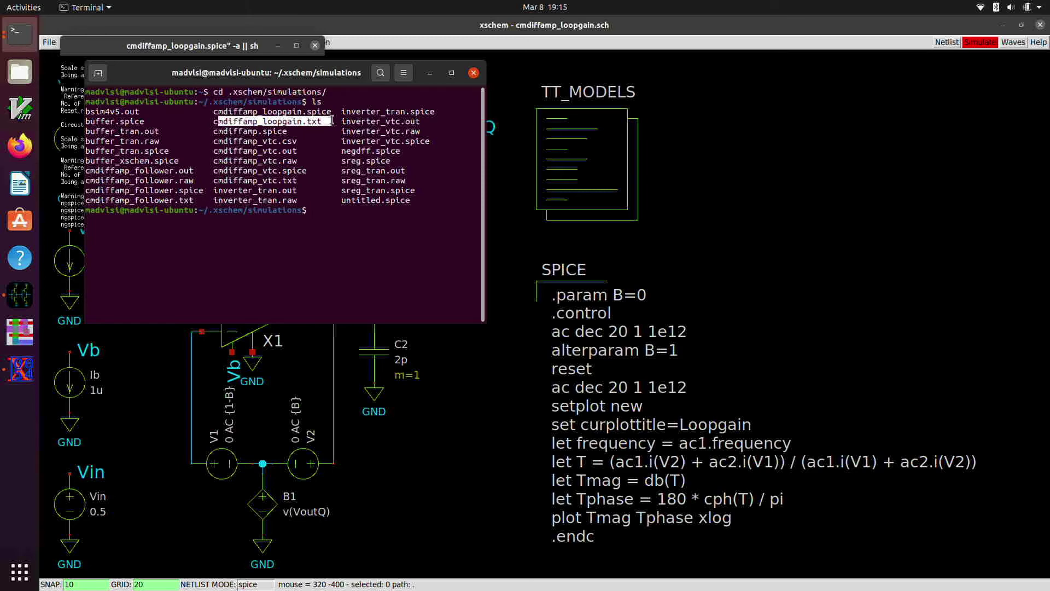
left_click(318, 149)
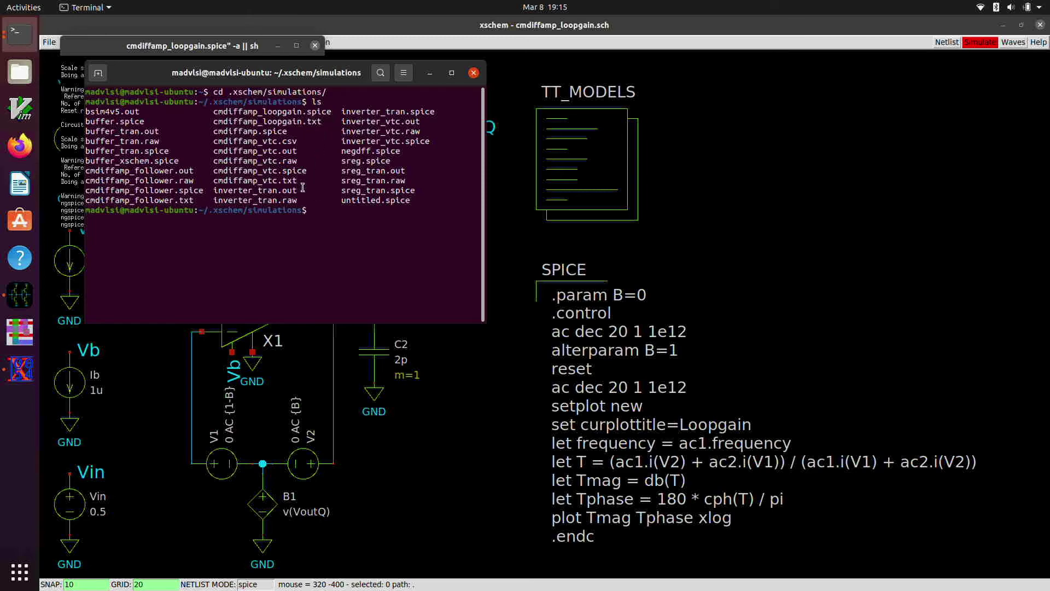
- View the contents of cmdiffamp_loopgain.txt with less and return to the shell
type("less cmdiffamp_l")
key("Tab")
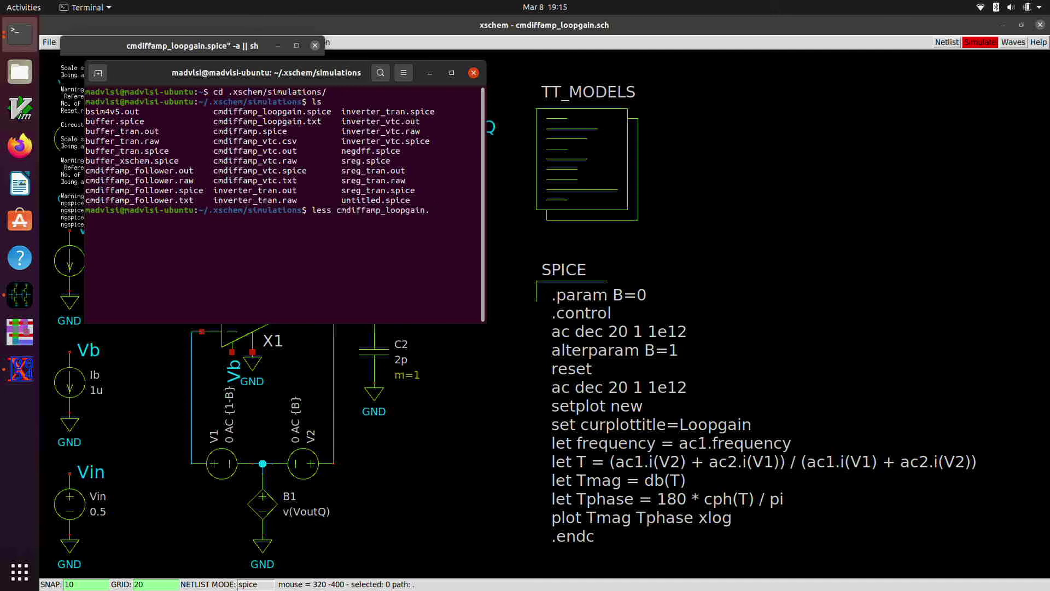
type("txt")
key("Return")
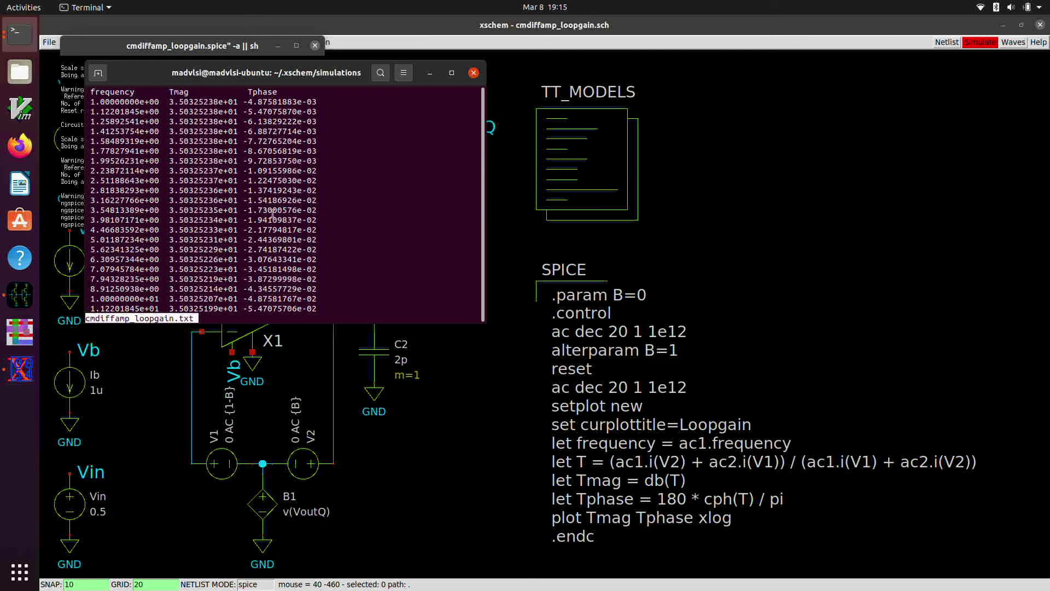
key("q")
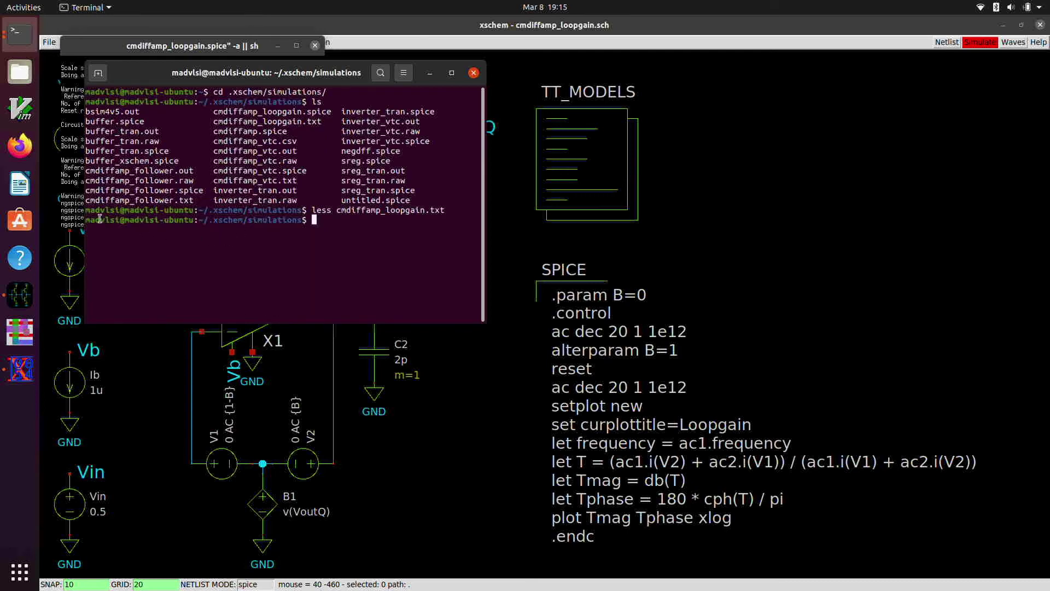
- Switch to the file manager and browse from Home to the .xschem/simulations folder
left_click(20, 71)
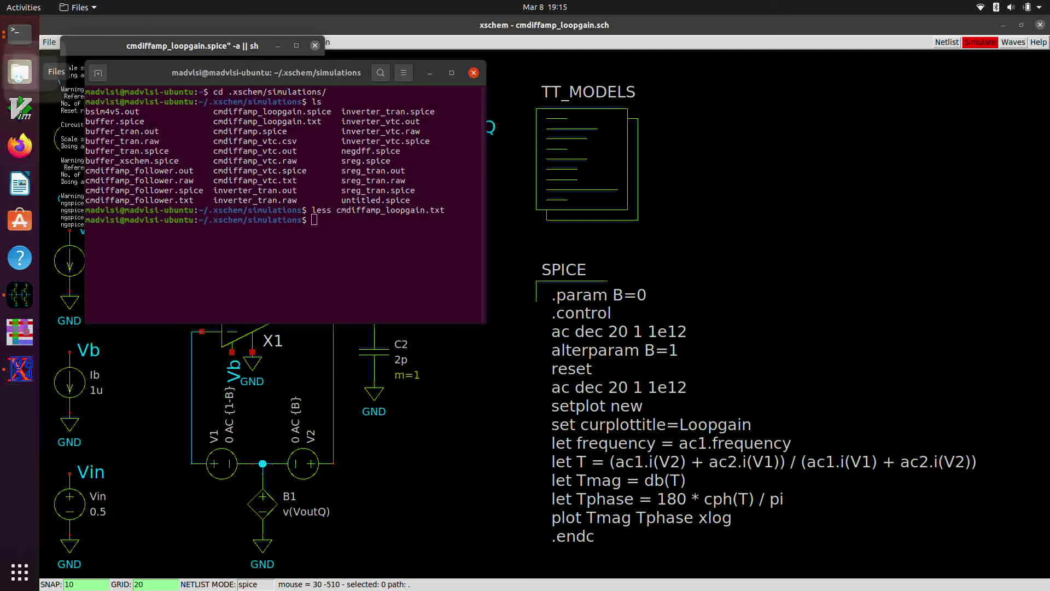
scroll(274, 335, "down", 3)
scroll(274, 337, "down", 5)
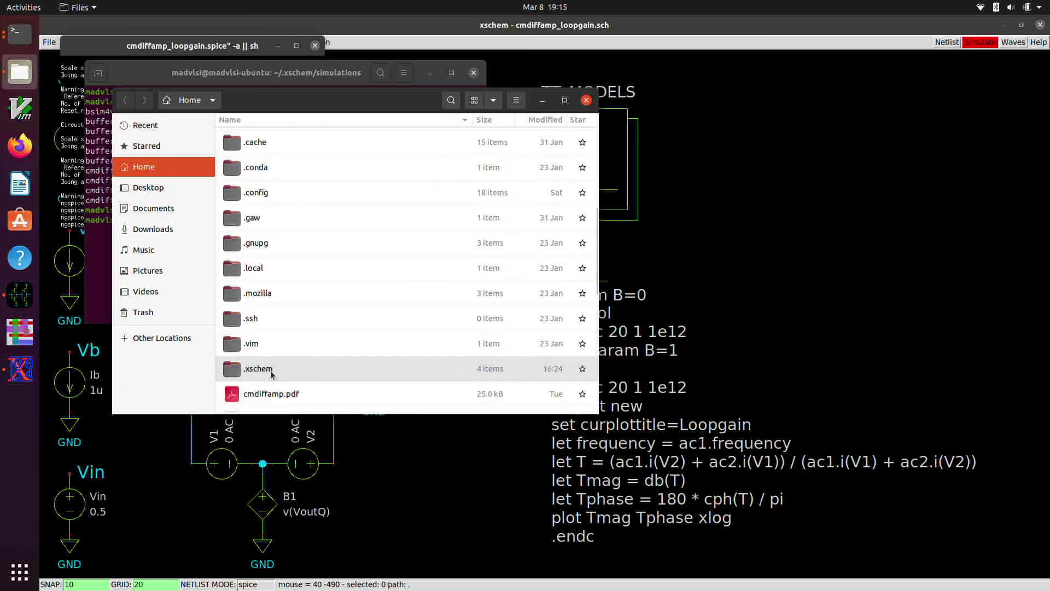
double_click(272, 369)
double_click(262, 147)
scroll(281, 372, "down", 6)
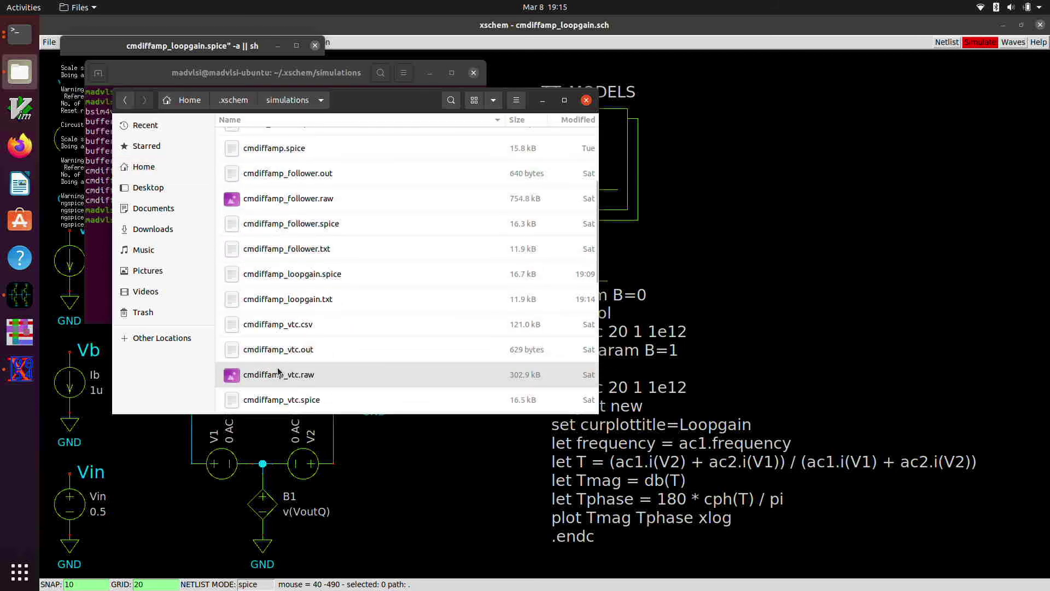
- Open cmdiffamp_loopgain.txt in LibreOffice Calc, accepting the proposed text import settings and dismissing the startup tip
right_click(275, 301)
left_click(295, 326)
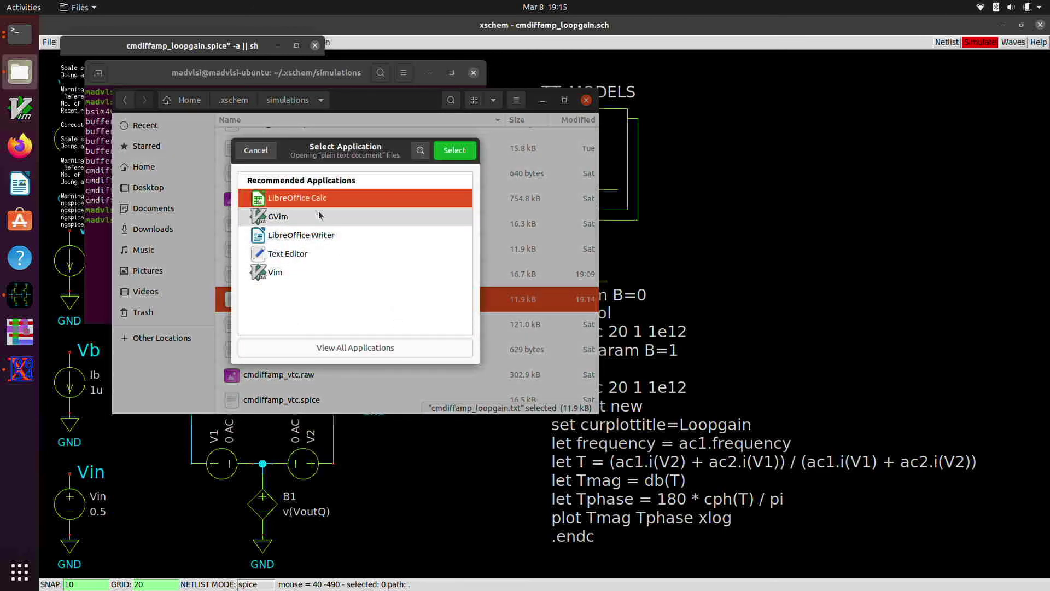
left_click(451, 152)
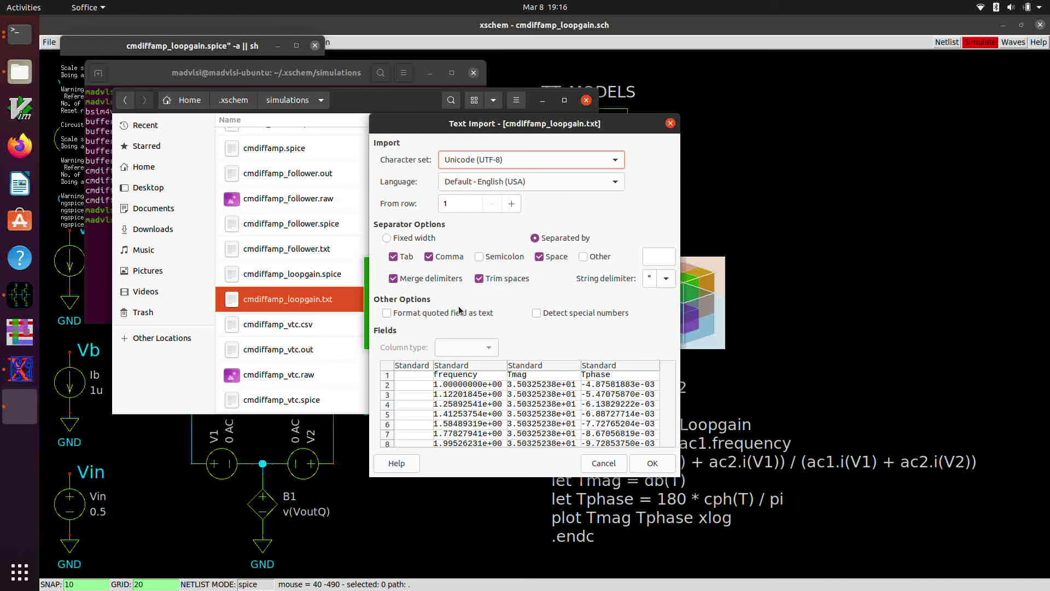
left_click(641, 464)
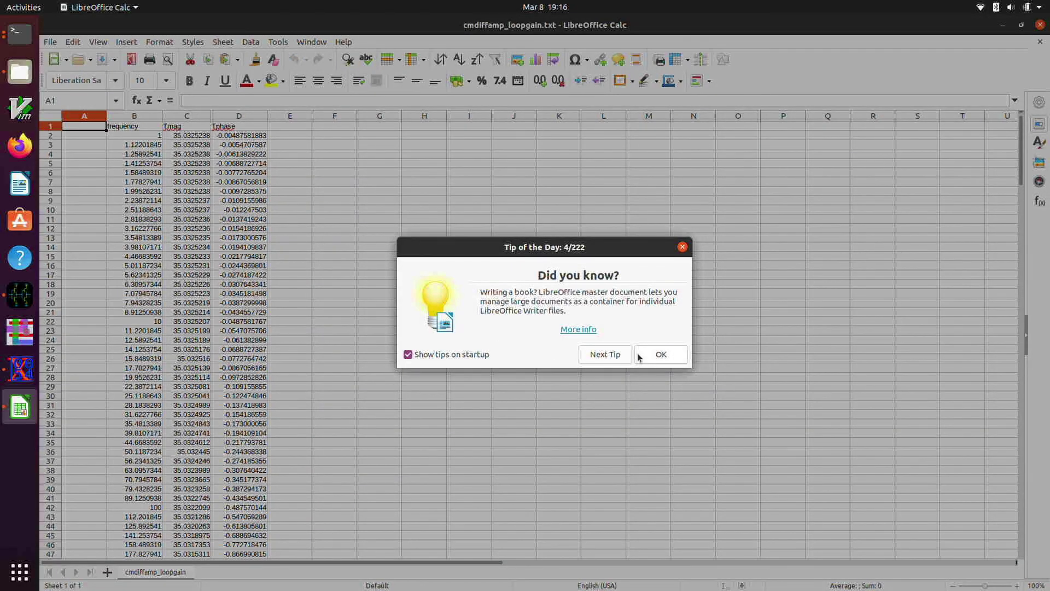
left_click(644, 355)
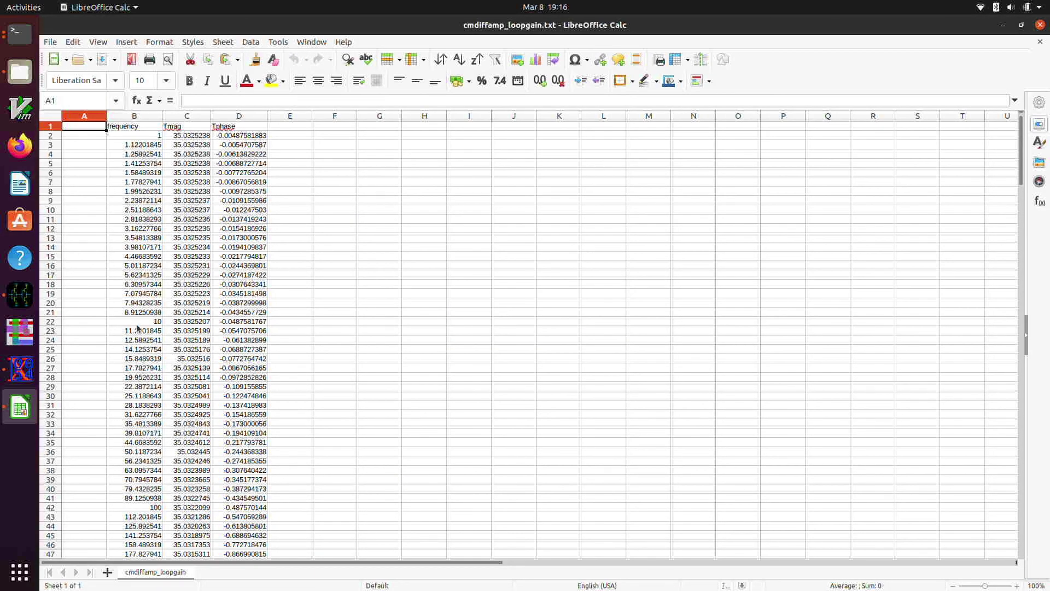
- Delete the empty column A so the frequency, Tmag and Tphase data start in the first column
right_click(88, 116)
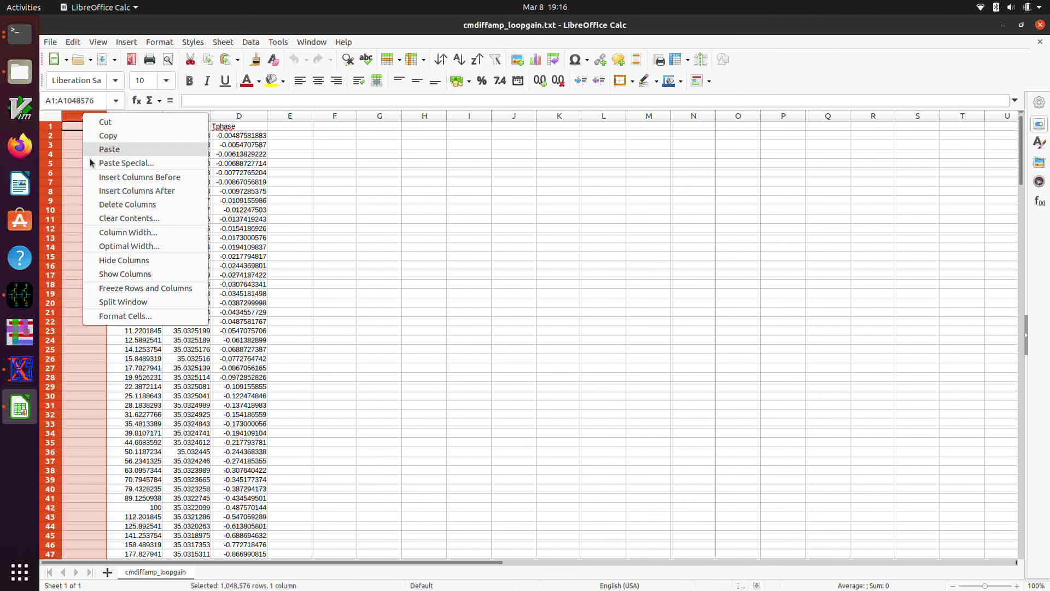
left_click(118, 205)
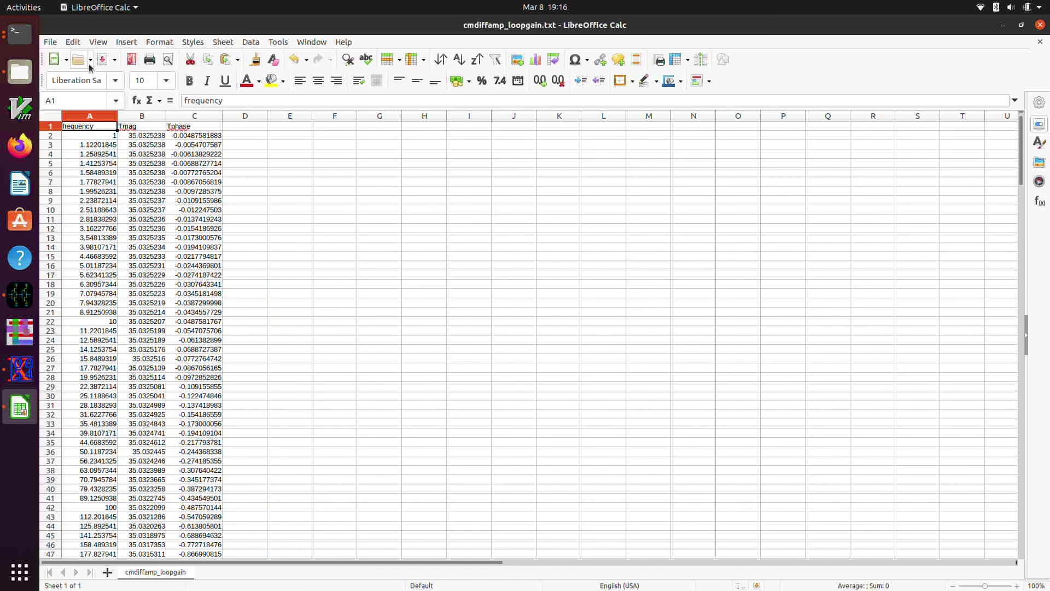
- Save the sheet as cmdiffamp_loopgain in Text CSV format, editing the filter settings to use a comma field delimiter and no string delimiter, and close the spreadsheet
left_click(49, 44)
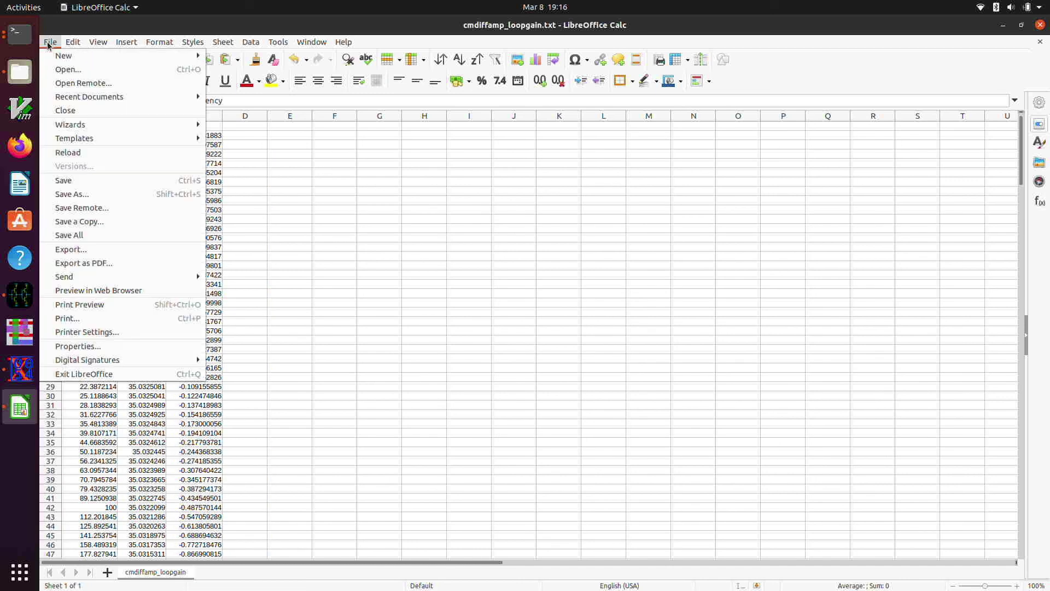
left_click(83, 193)
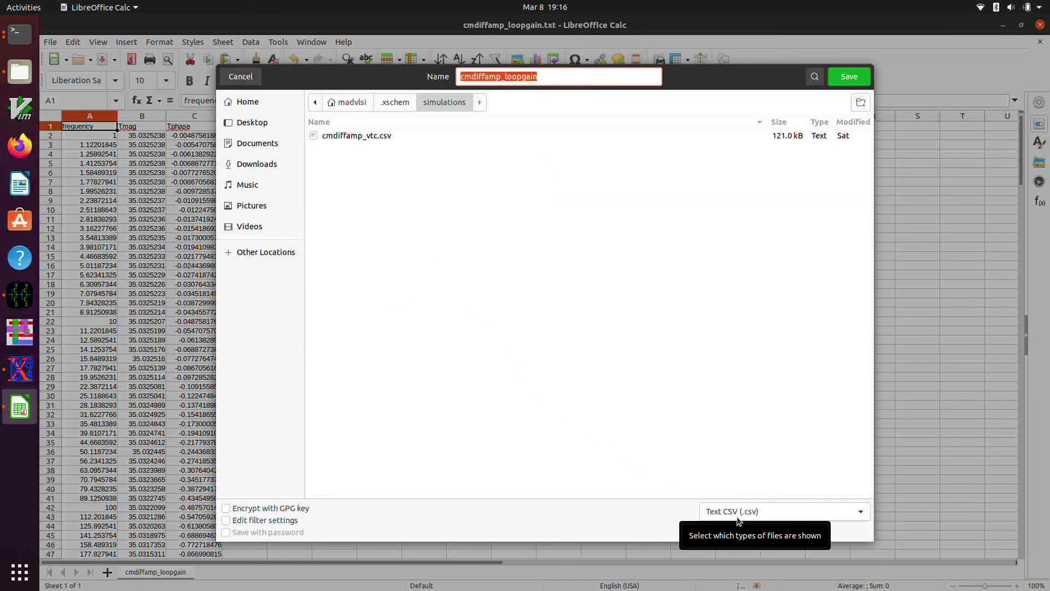
left_click(232, 522)
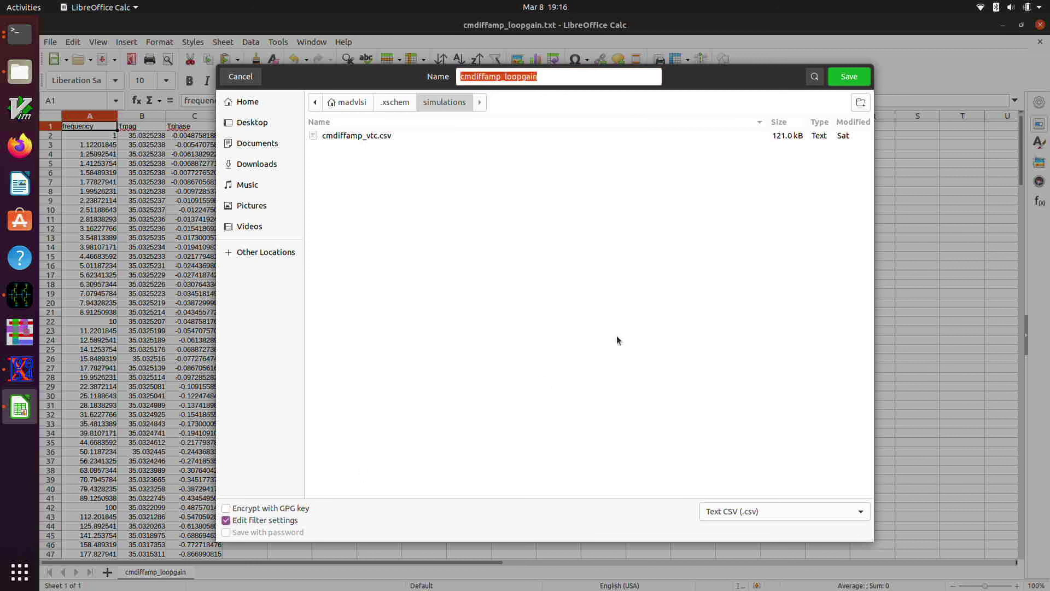
left_click(844, 80)
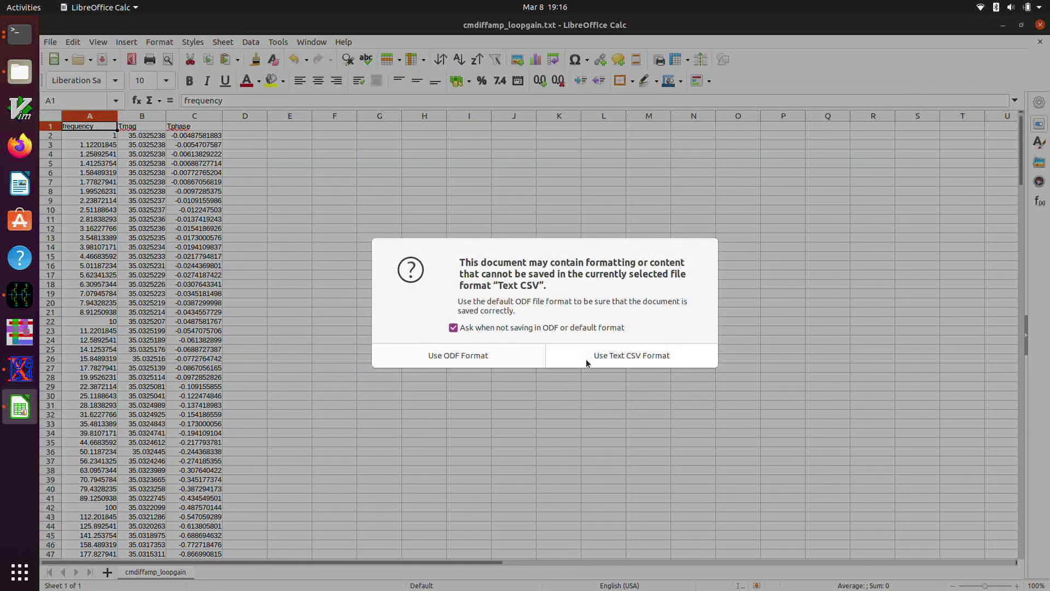
left_click(587, 362)
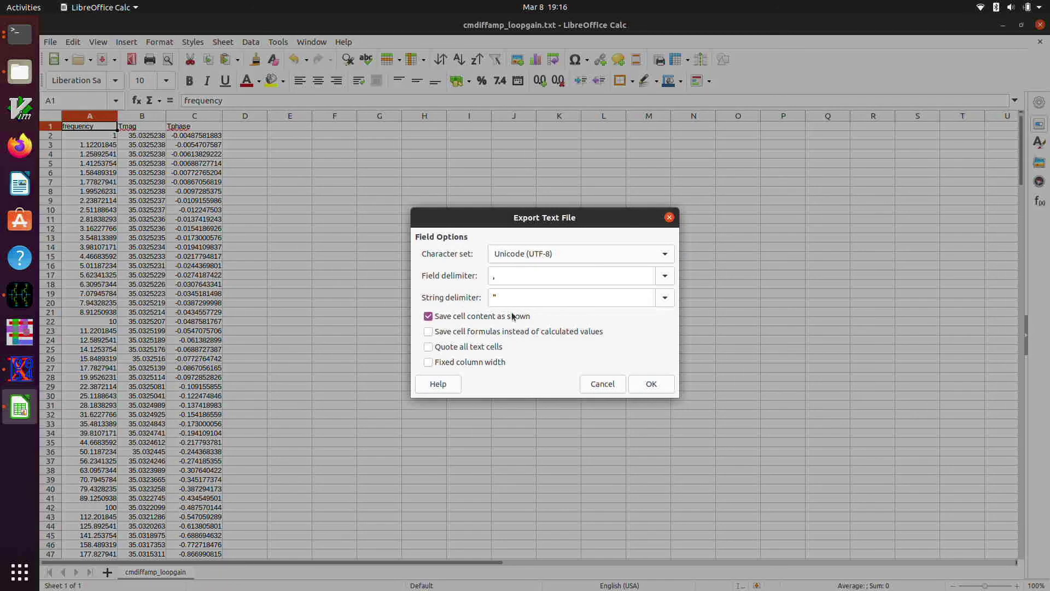
left_click(512, 297)
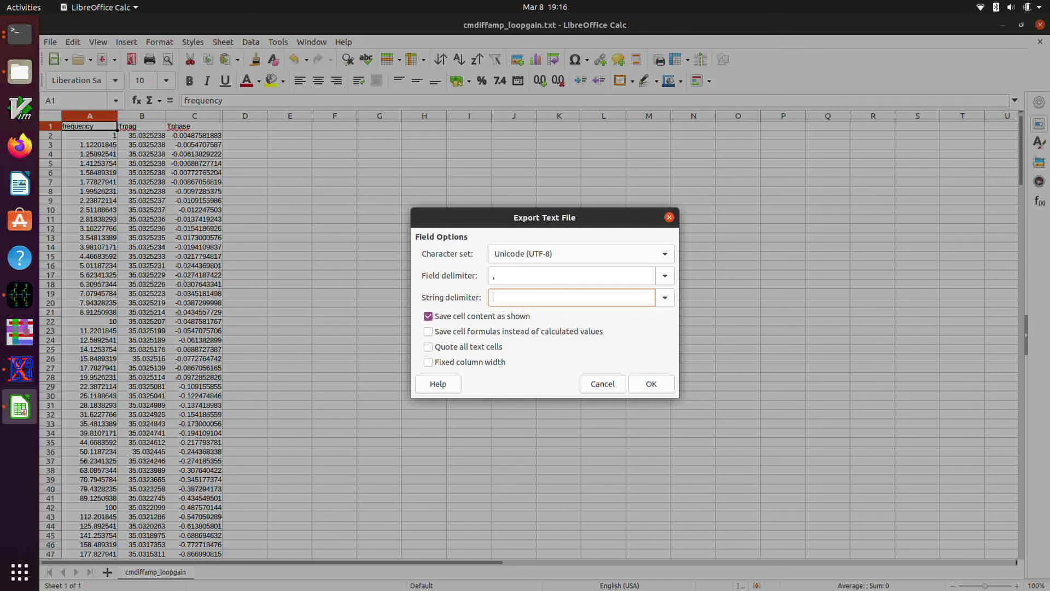
left_click(645, 384)
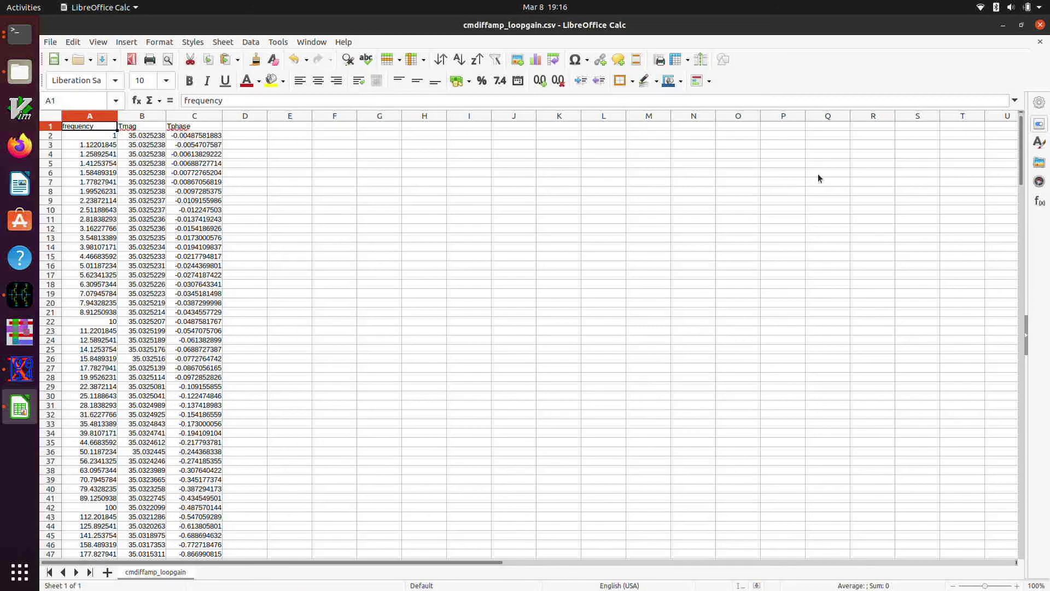
left_click(1040, 26)
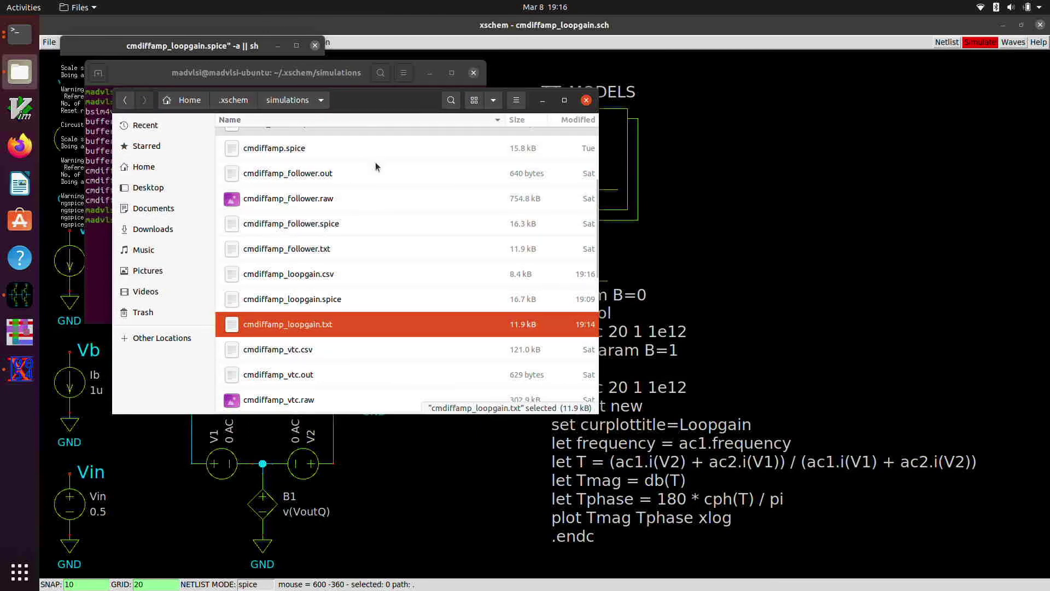
- Open cmdiffamp_loopgain.csv in GVim to inspect its comma-separated data, close it and return to the cmdiffamp_loopgain.sch schematic in xschem
right_click(322, 280)
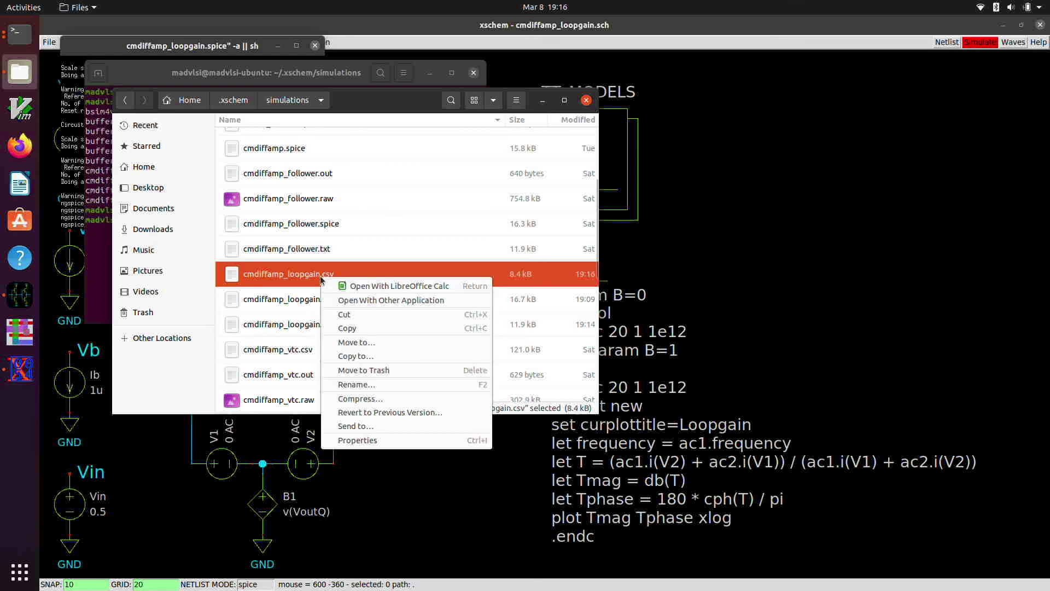
left_click(341, 299)
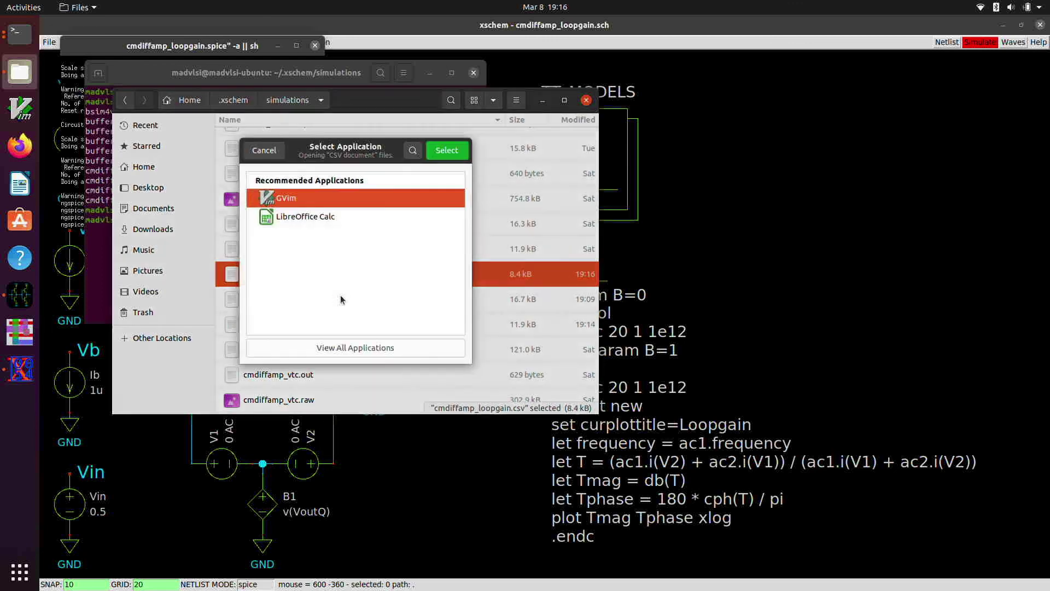
left_click(440, 157)
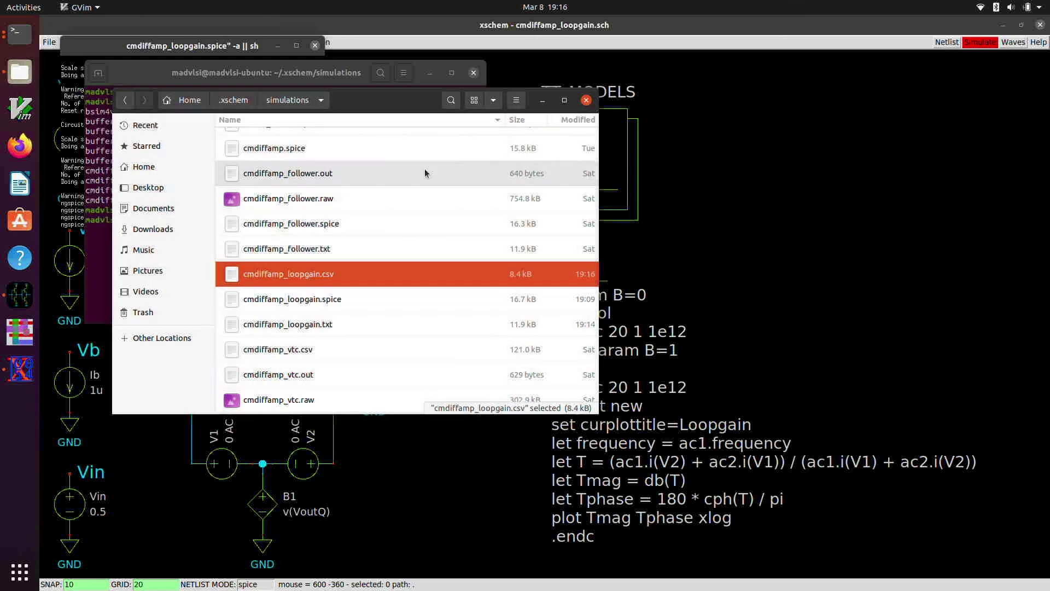
left_click_drag(354, 108, 525, 11)
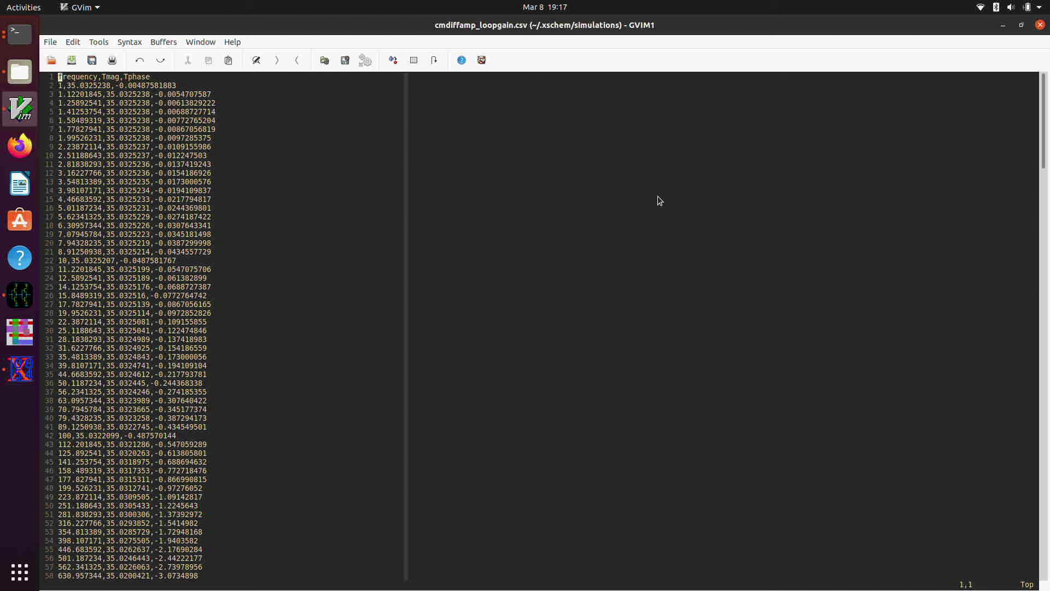
left_click(1040, 26)
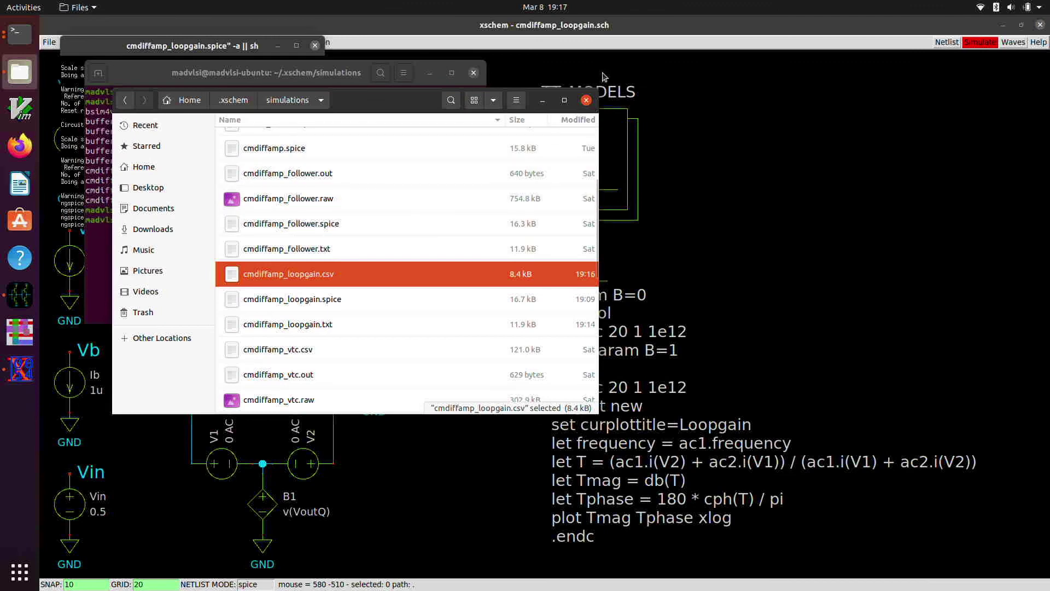
left_click(637, 29)
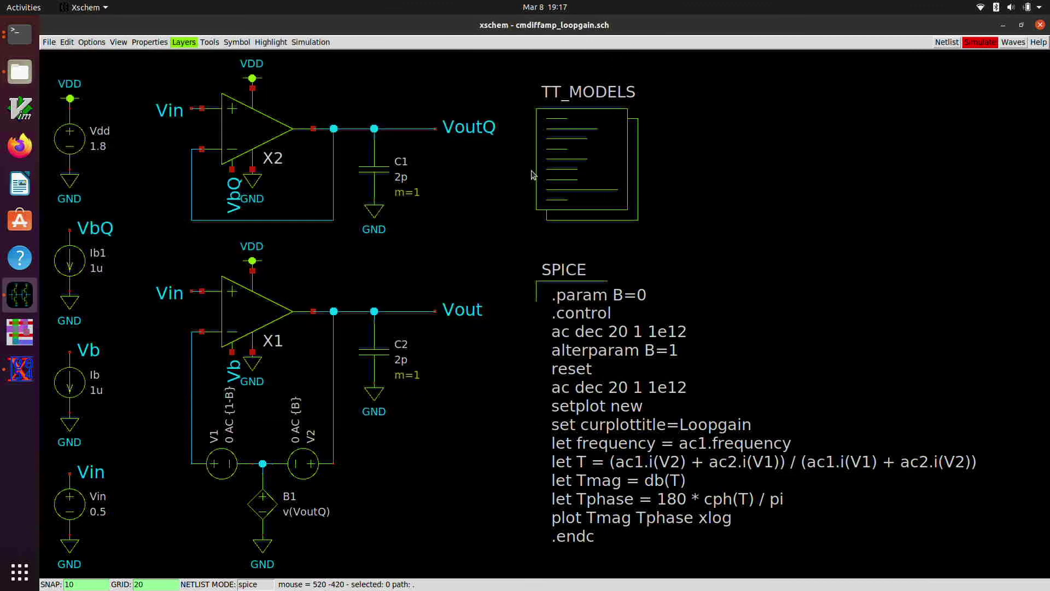